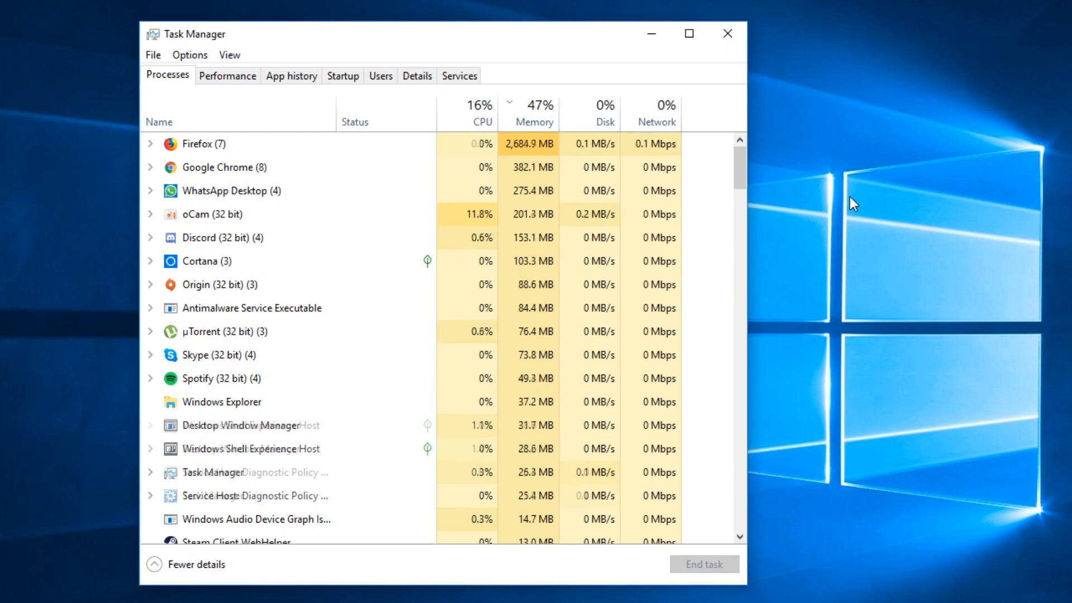
- End the µTorrent (32 bit) process, then close Task Manager
left_click_drag(397, 25, 400, 25)
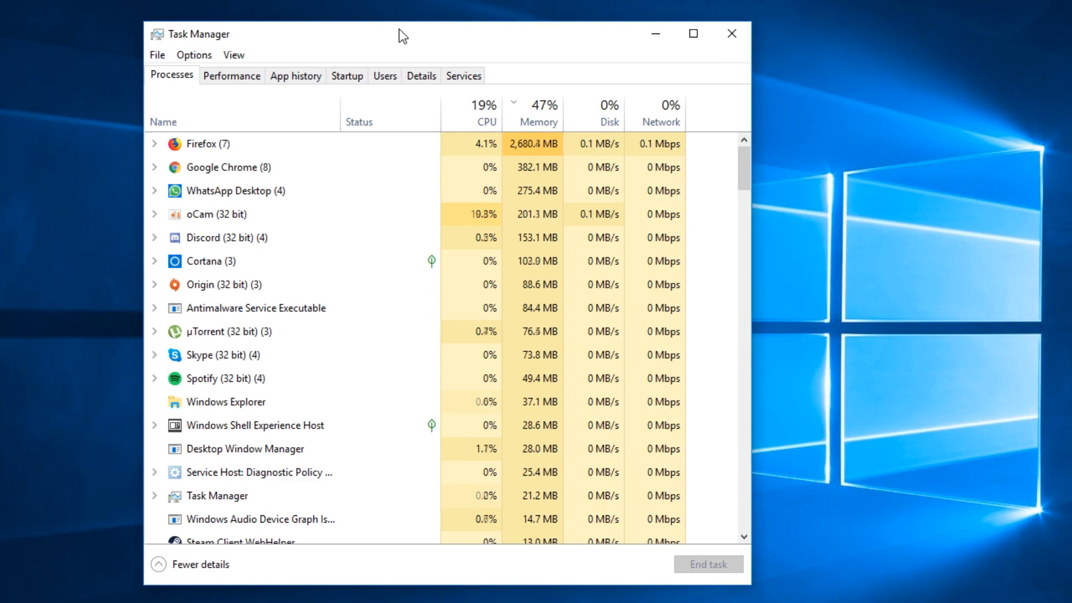
left_click(201, 337)
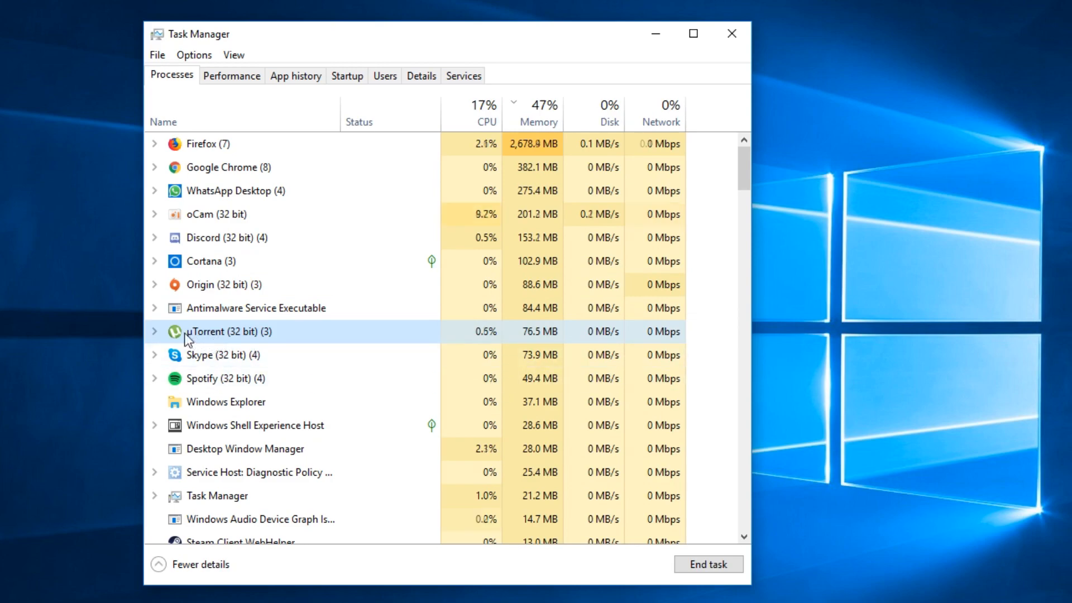
left_click(700, 564)
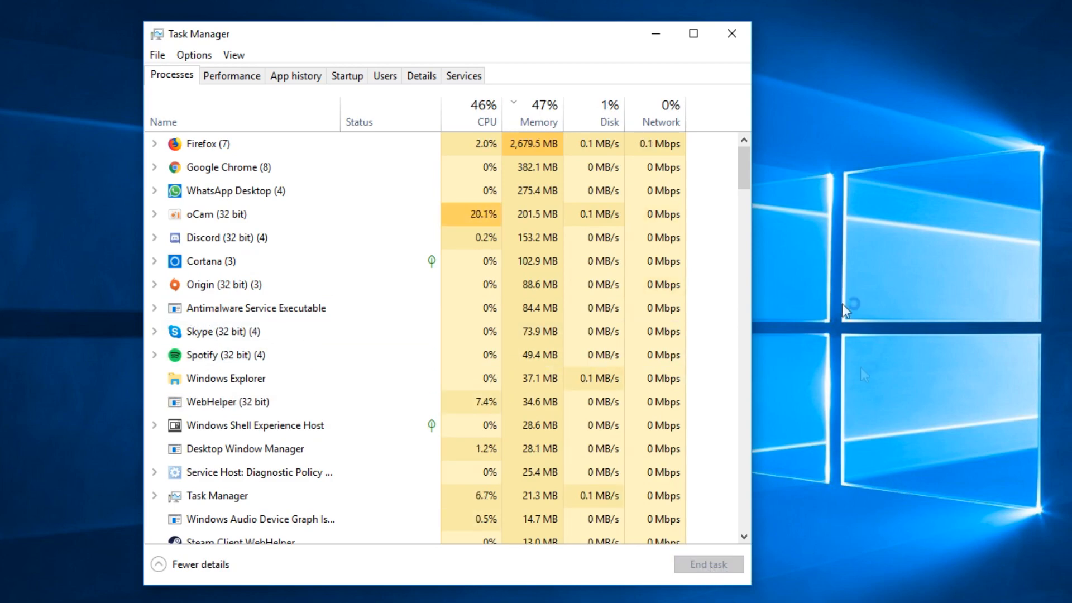
left_click(728, 35)
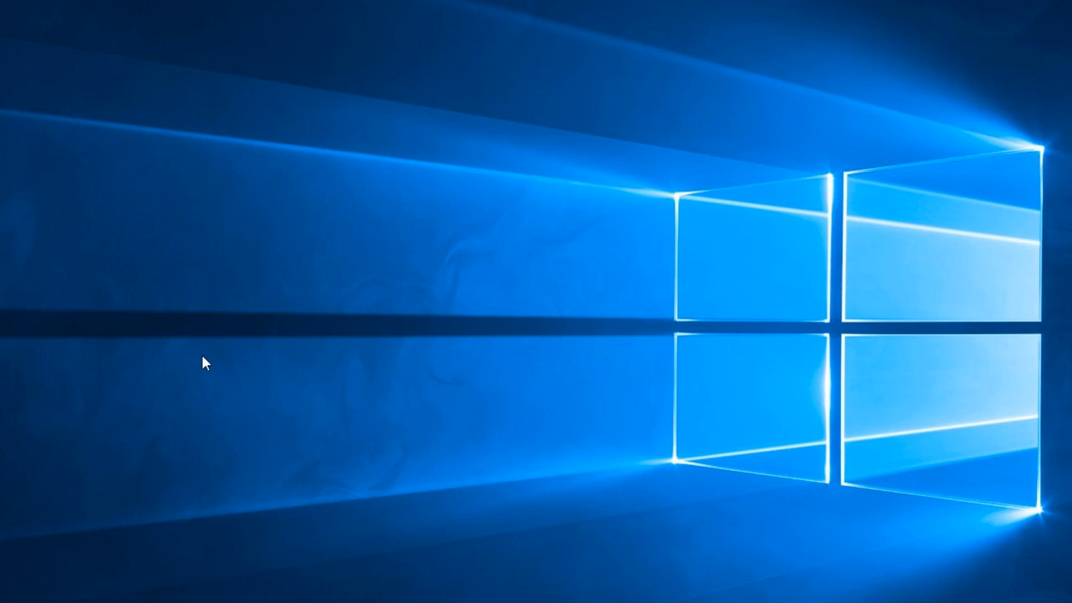
- Run %appdata% to open the AppData Roaming folder in File Explorer
key("super+r")
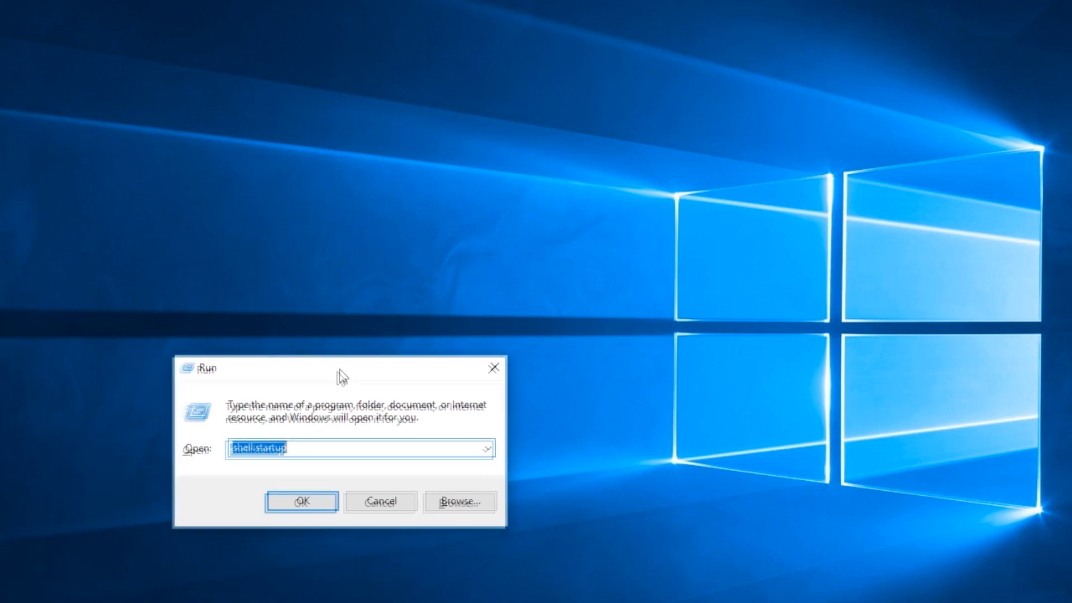
left_click_drag(319, 440, 235, 439)
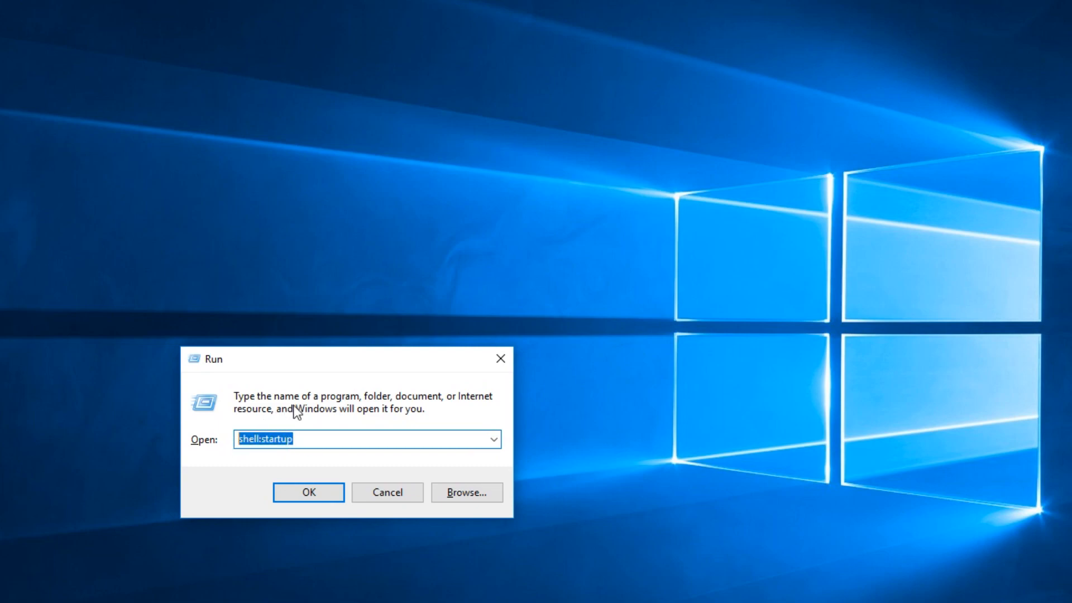
type("%appdata%")
key("Return")
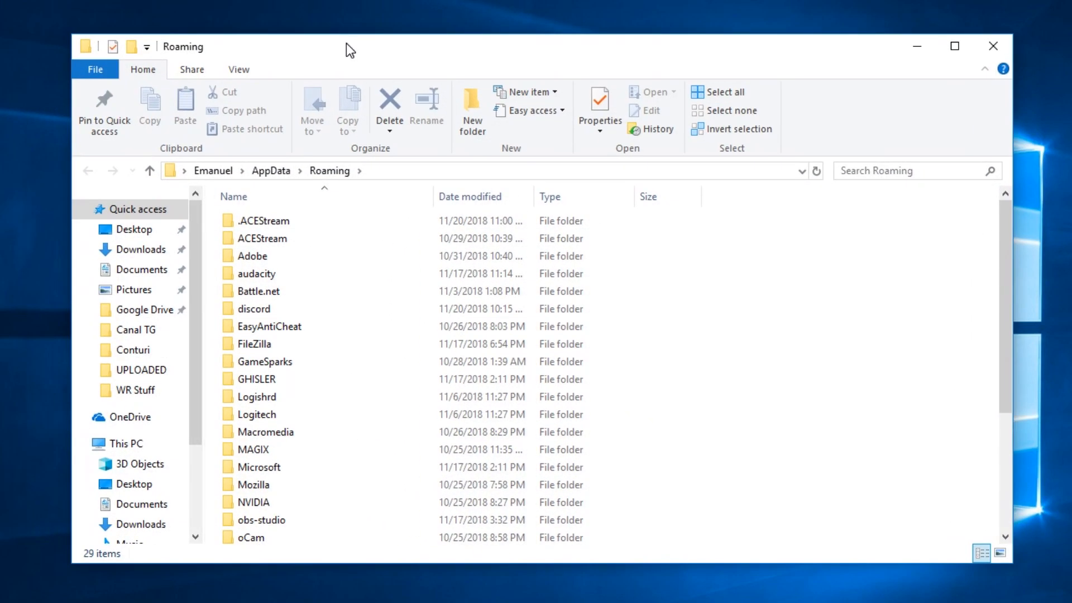
scroll(705, 341, "down", 3)
scroll(705, 342, "down", 1)
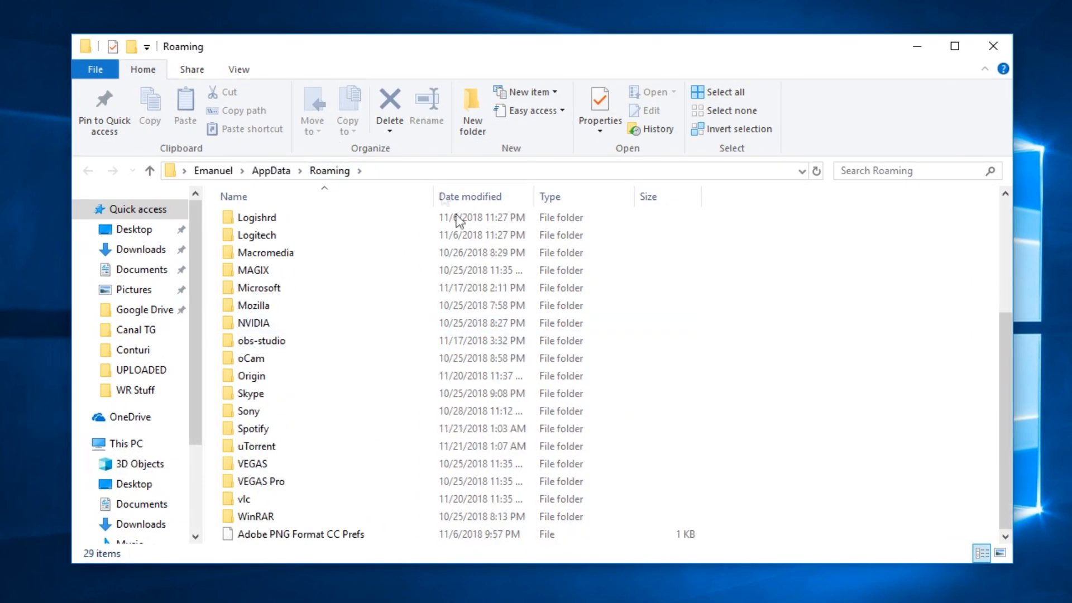
left_click(292, 450)
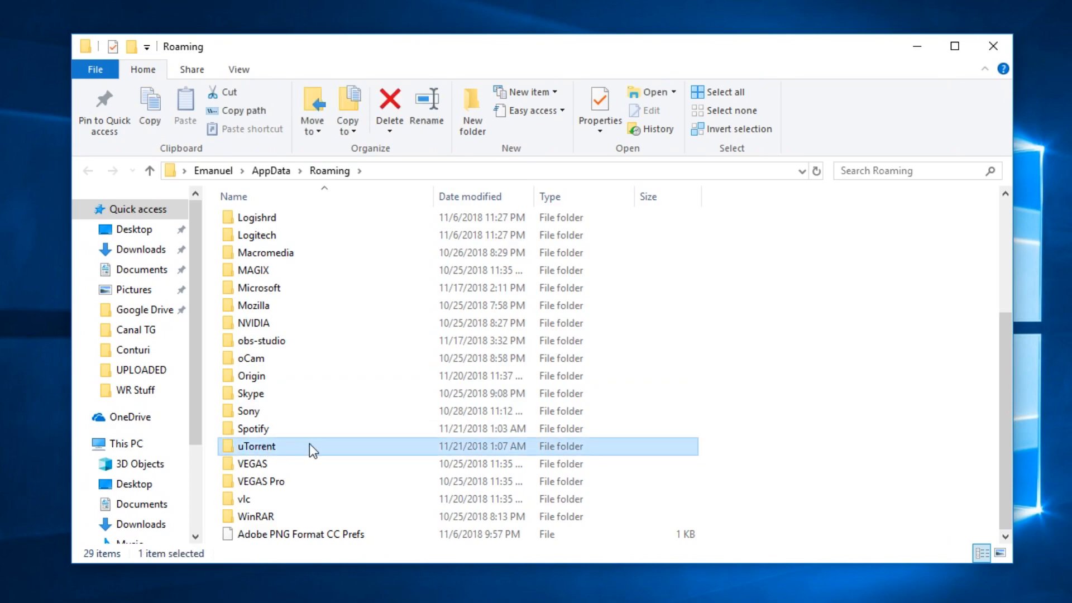
mouse_move(293, 447)
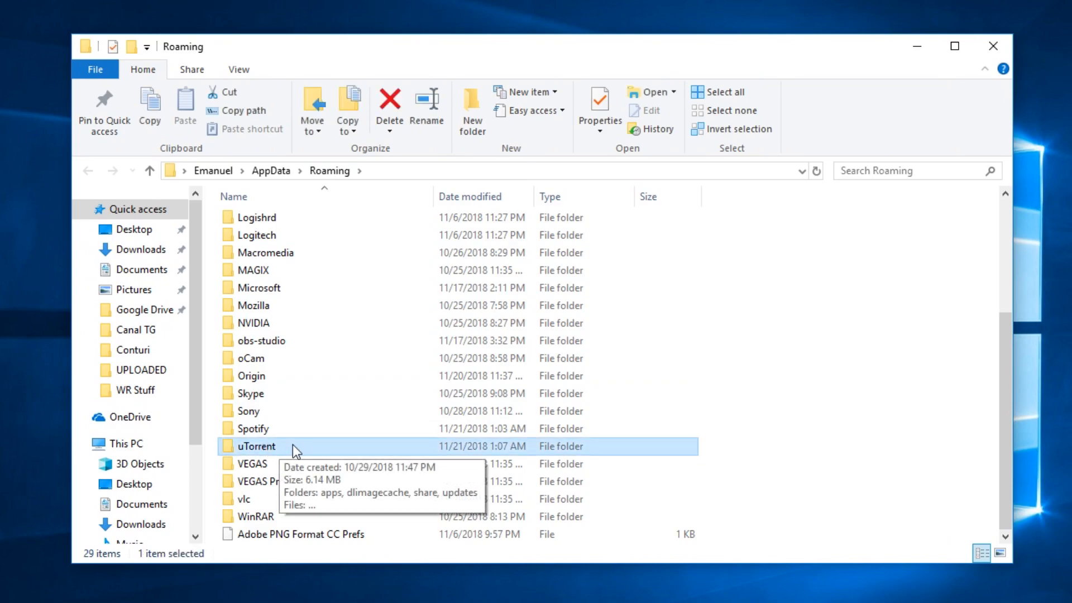
right_click(289, 450)
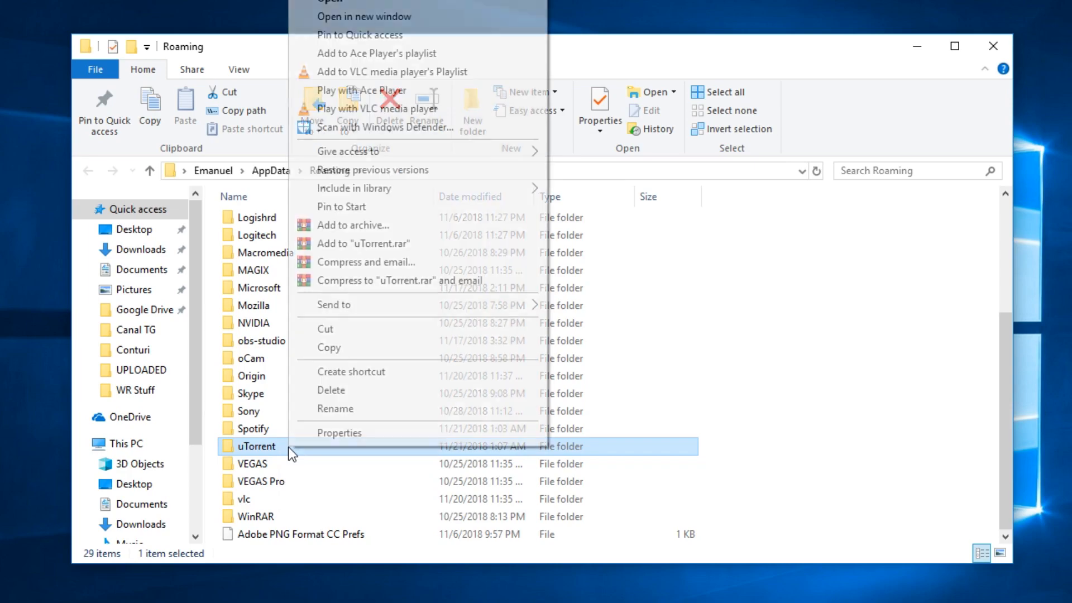
left_click(763, 399)
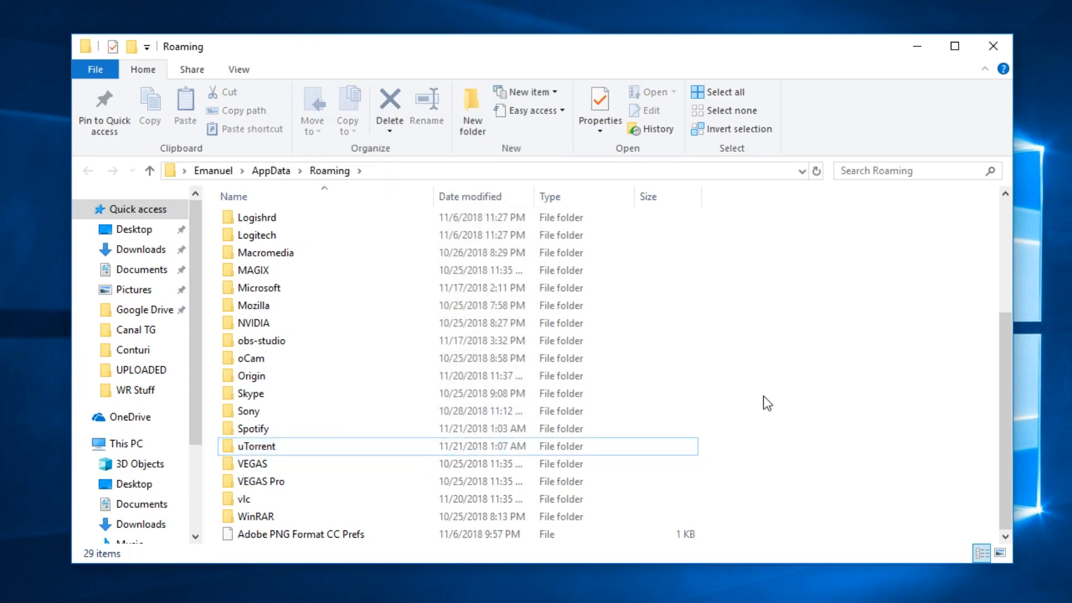
left_click(993, 45)
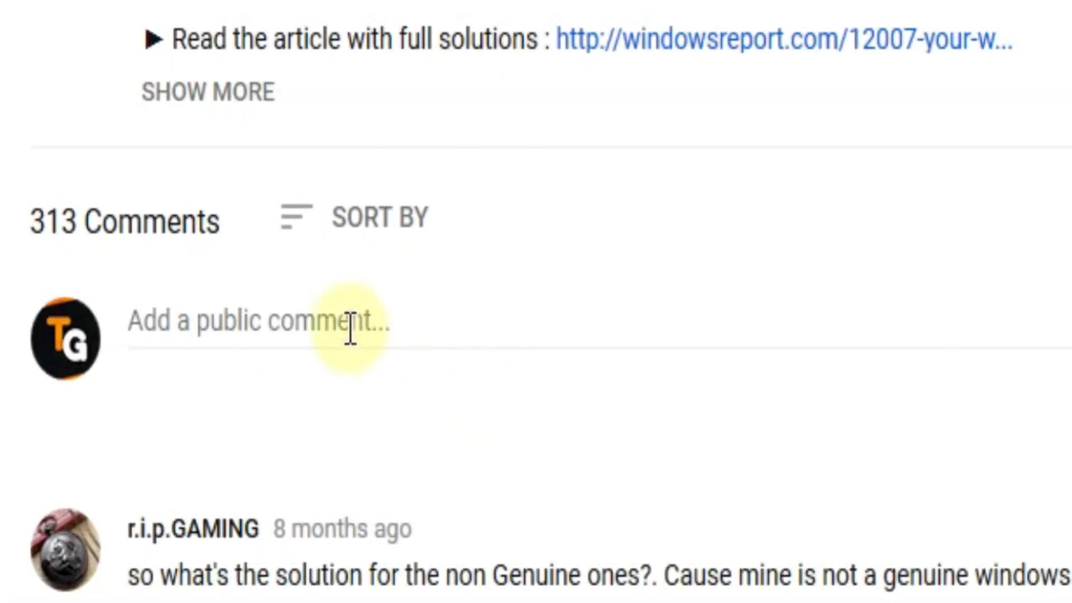
- Start a public comment reading 'I have this problem' under the video
left_click(343, 320)
type("I hav")
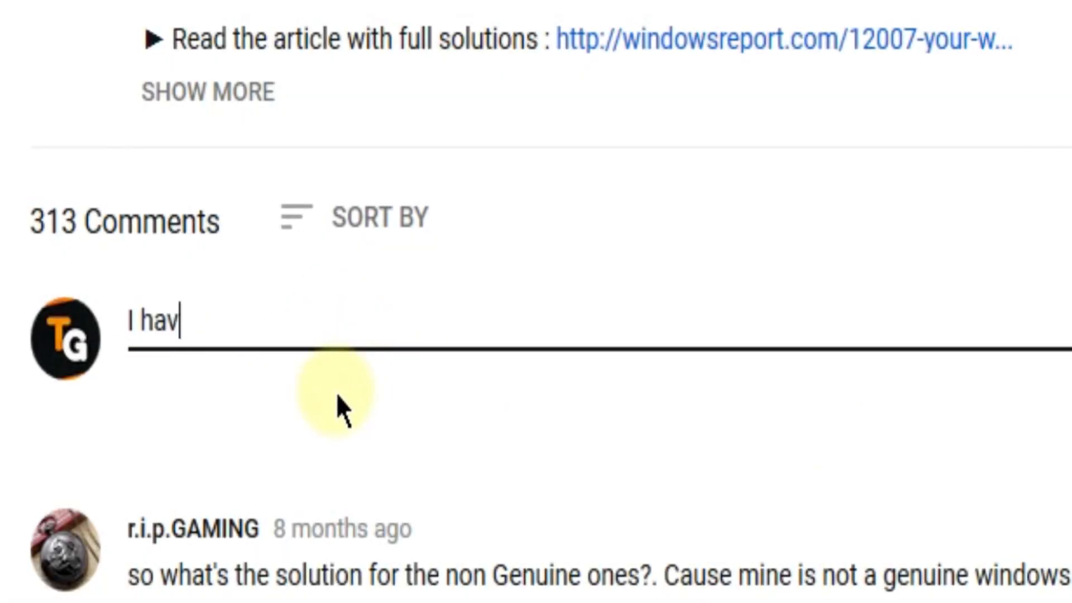
type("e this problem")
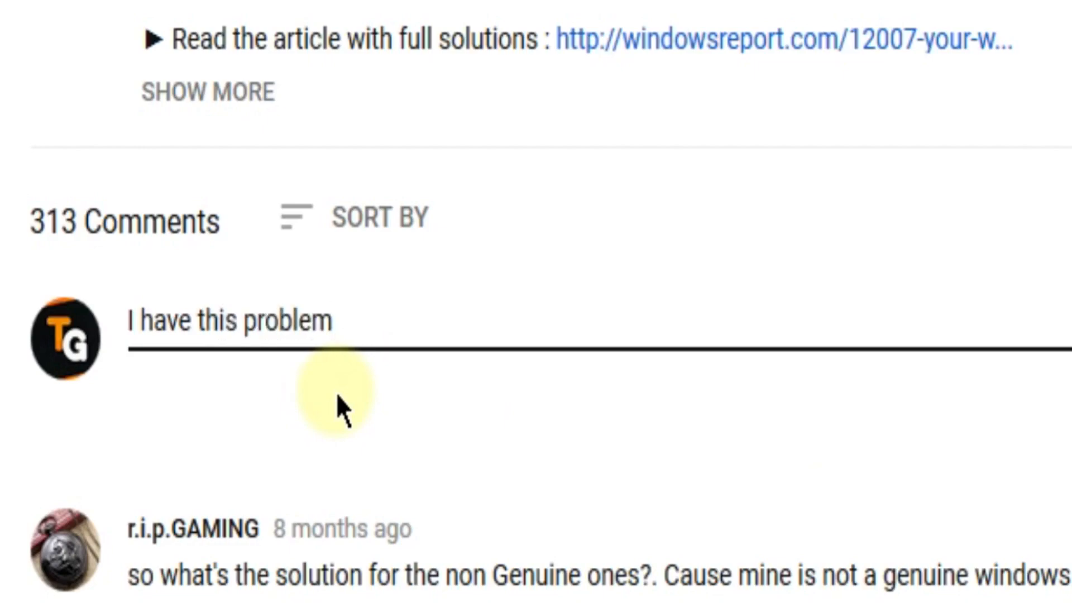